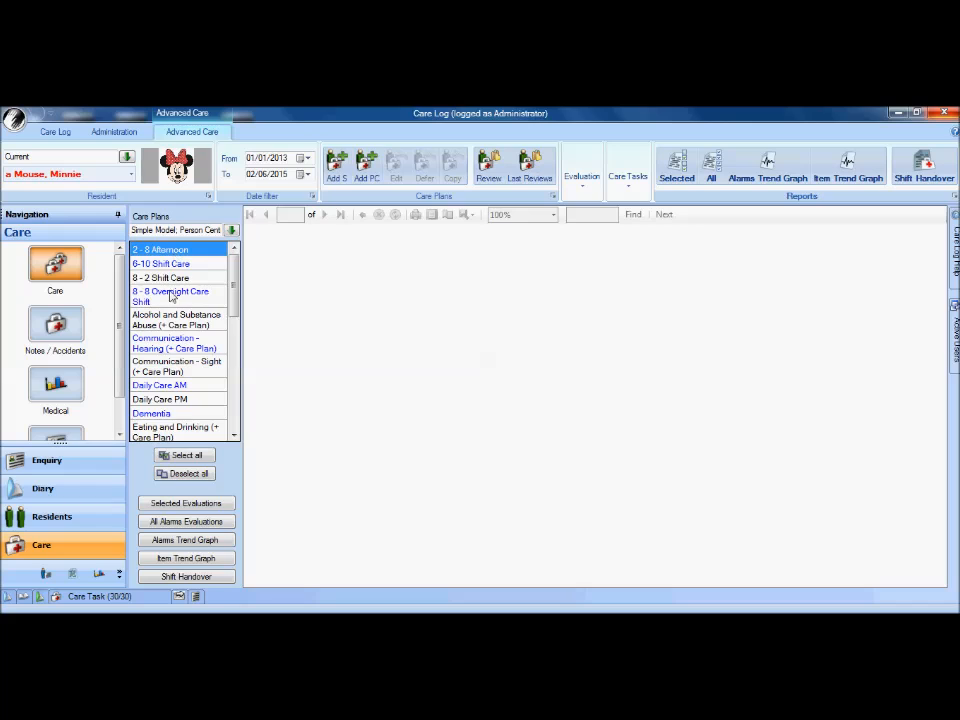
- Open the 2 - 8 Afternoon care plan review and set Toileting to Assisted and Afternoon Tea to Drink fully taken
left_click_drag(236, 285, 235, 312)
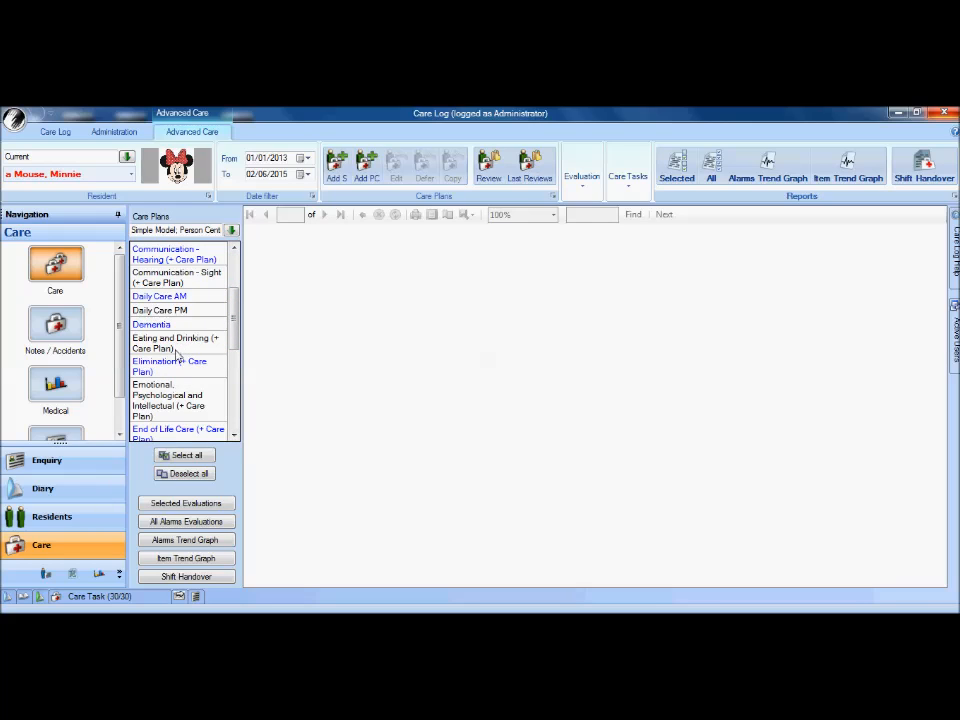
left_click_drag(235, 325, 229, 278)
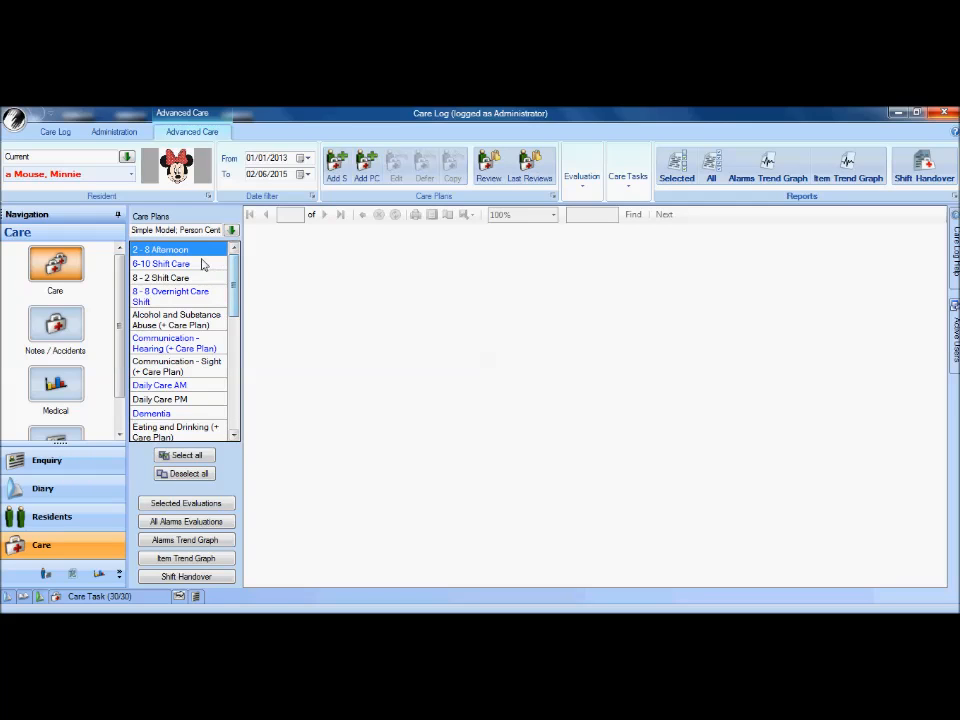
double_click(195, 250)
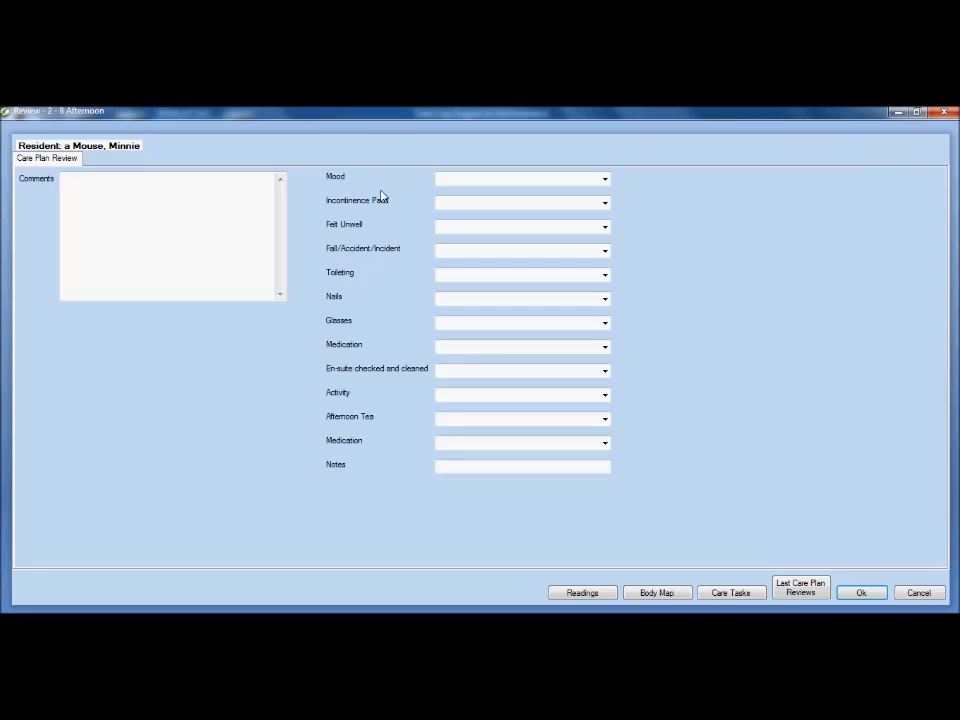
left_click(604, 276)
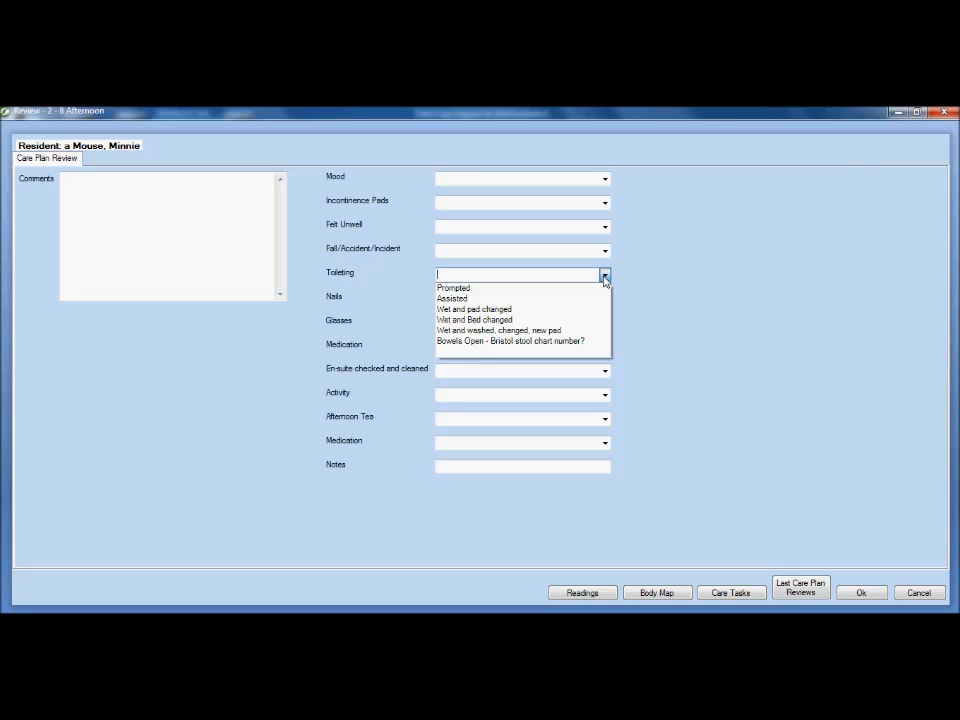
left_click(548, 299)
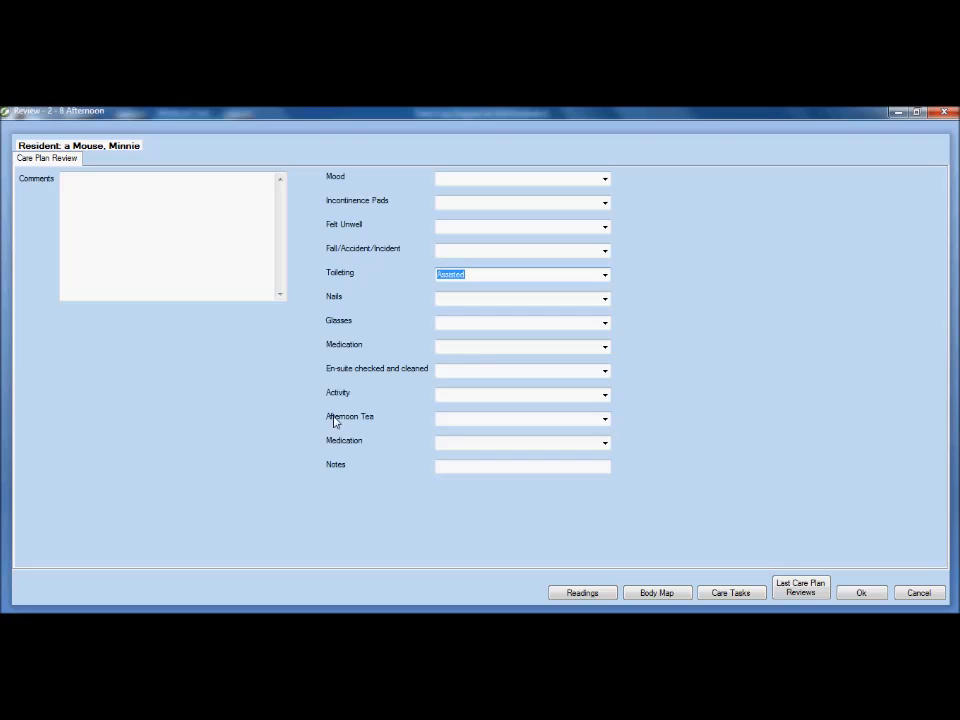
left_click(605, 420)
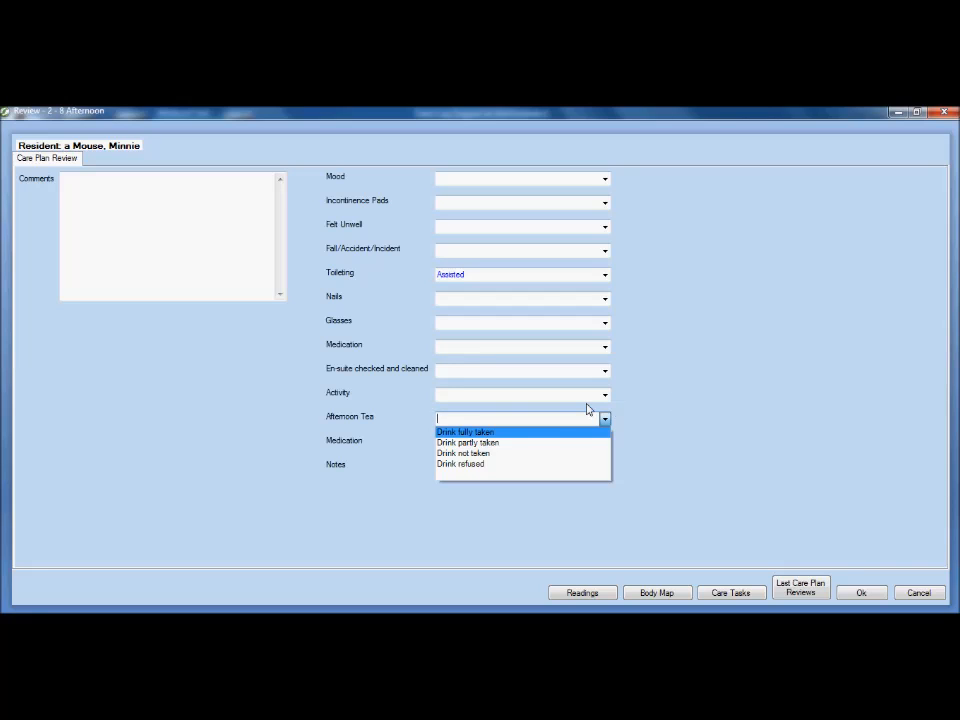
left_click(548, 436)
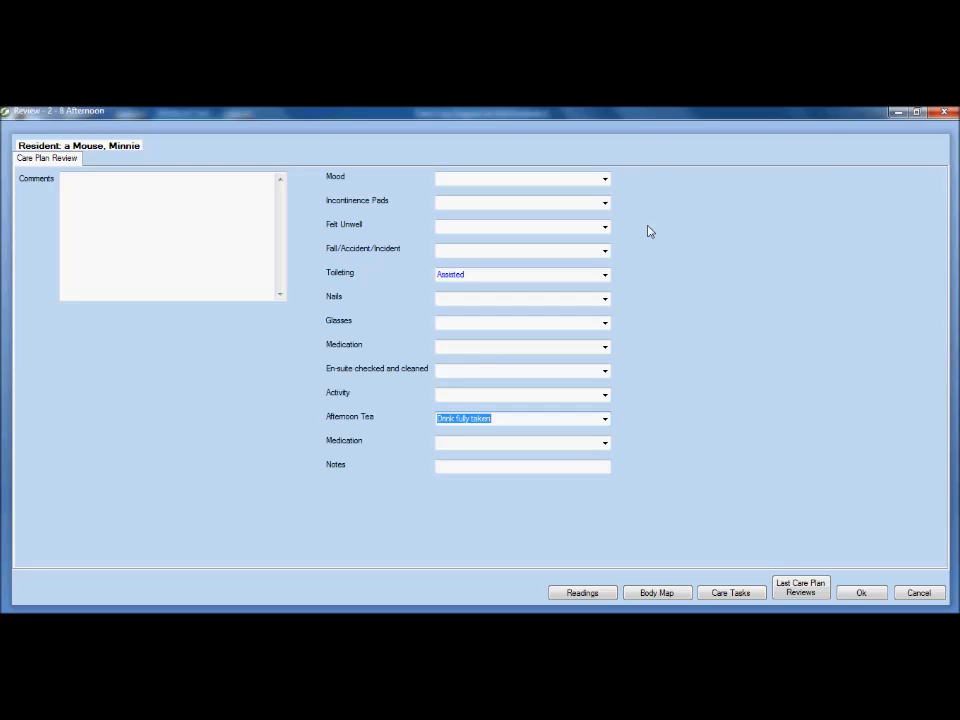
- Set Mood to Low mood * in the 2 - 8 Afternoon review and submit the review
left_click(605, 179)
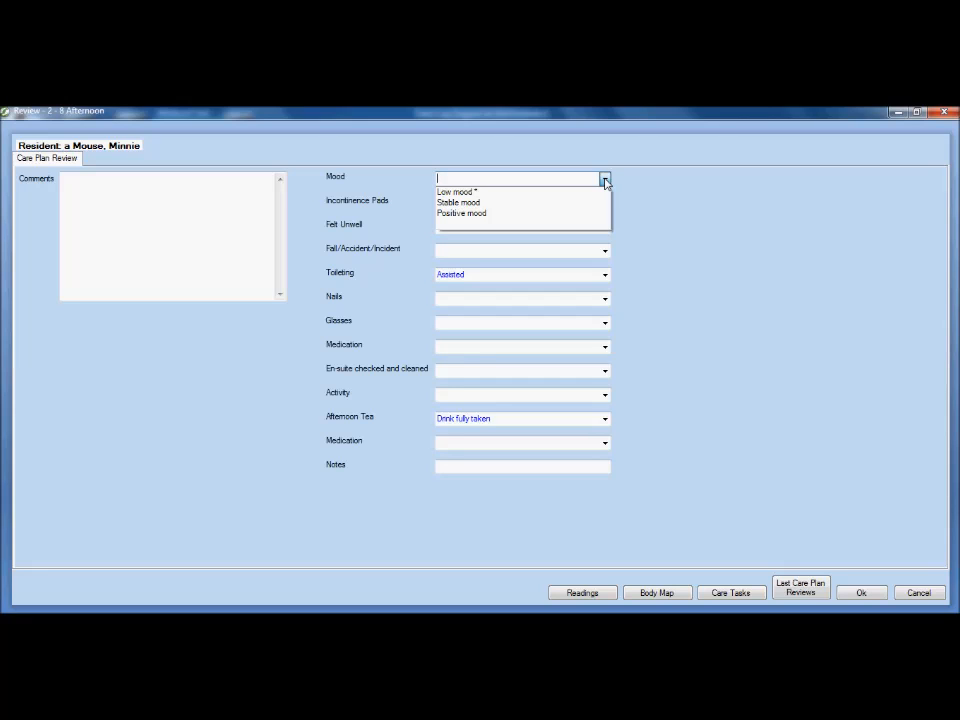
left_click(563, 192)
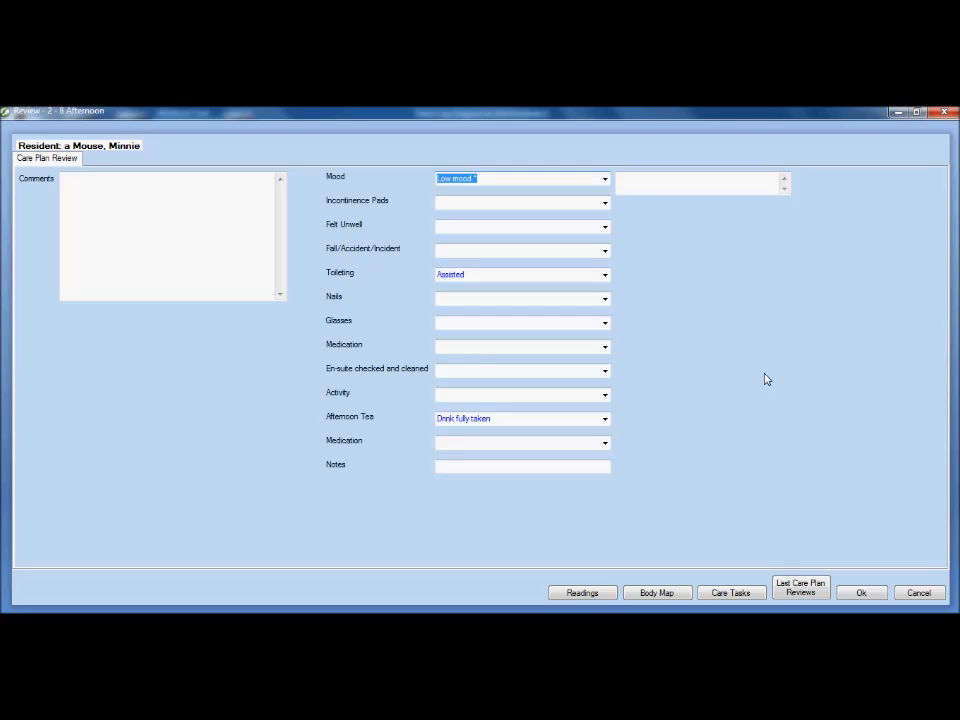
left_click(862, 593)
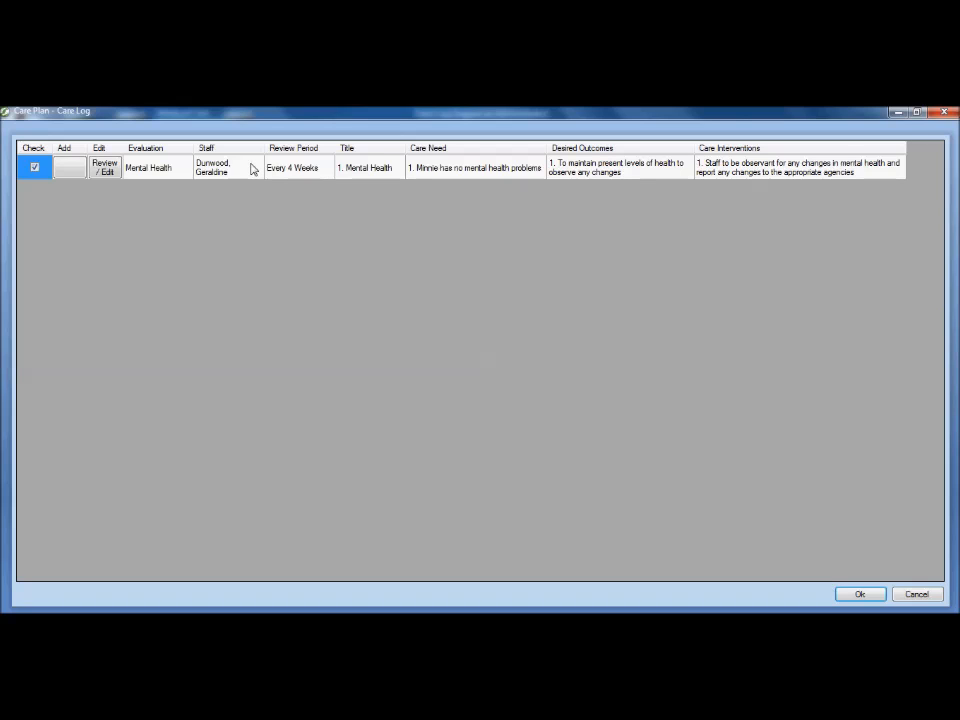
- Open the Mental Health care plan's review and examine its care plan content and the Awareness and Behaviour options
left_click(107, 170)
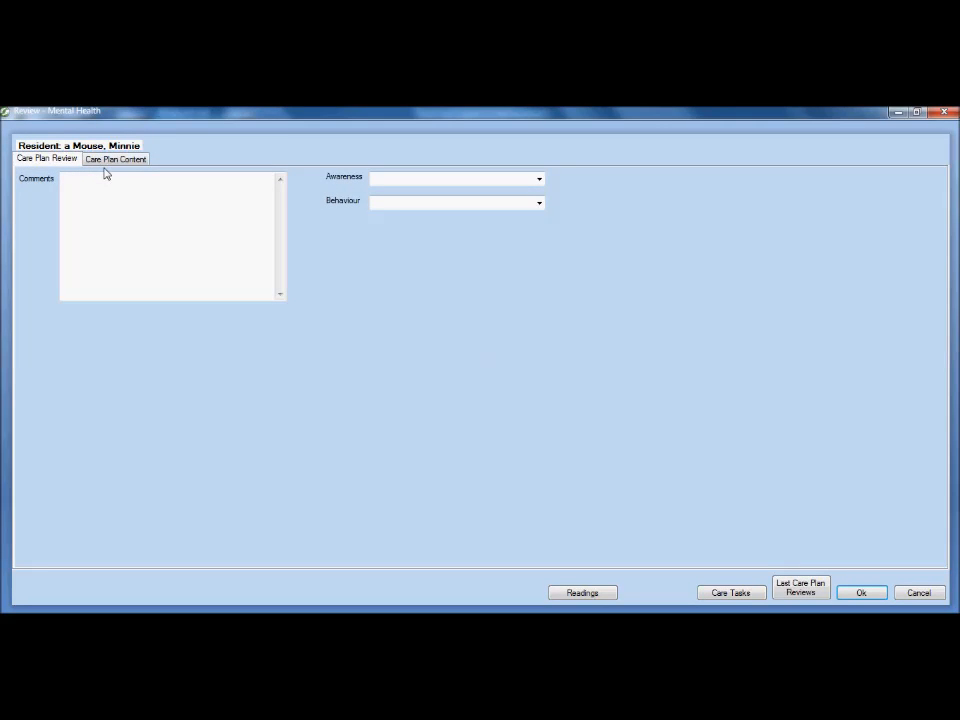
left_click(106, 161)
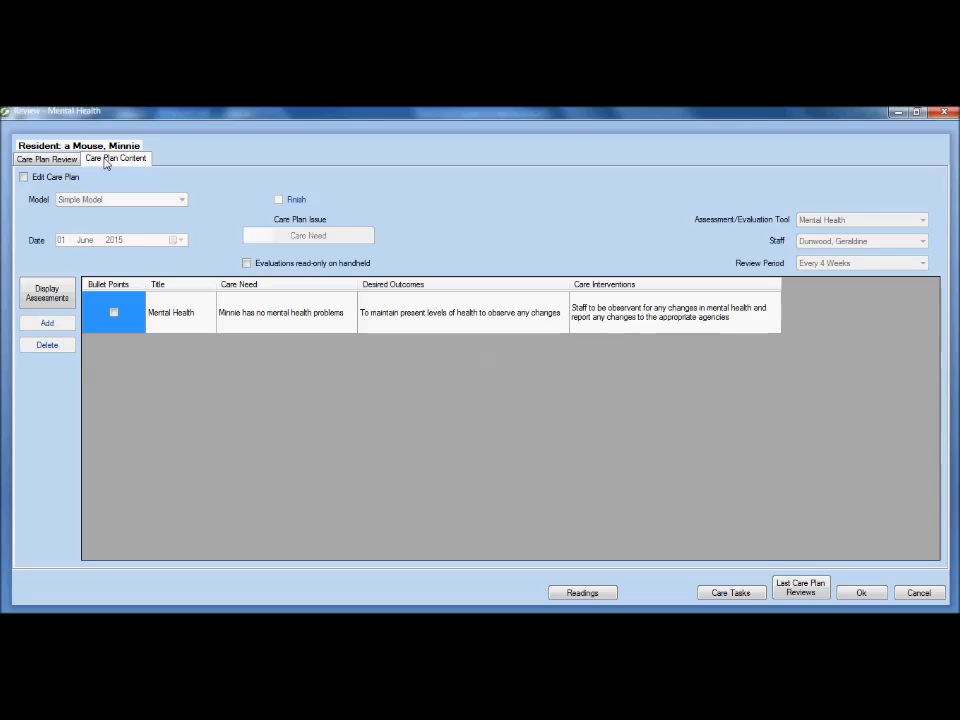
left_click(60, 162)
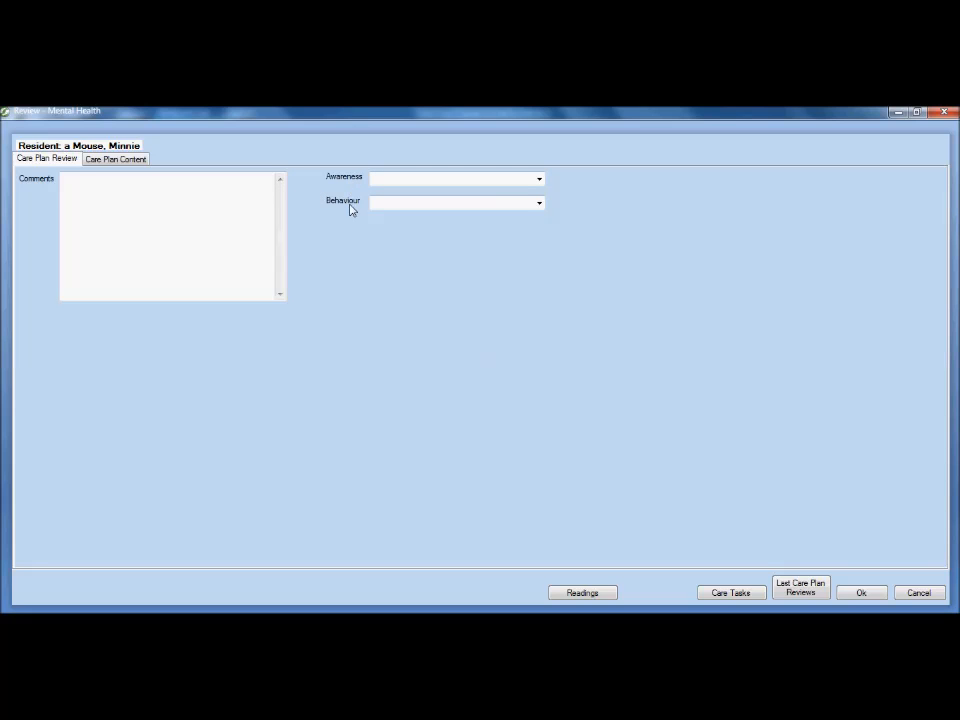
left_click(539, 180)
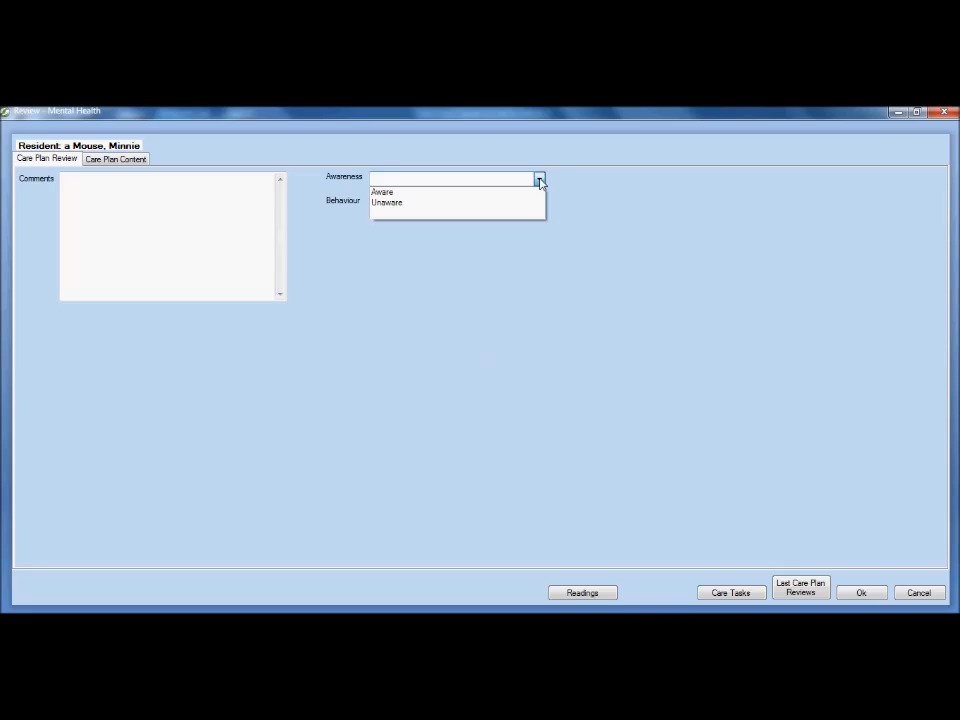
left_click(540, 205)
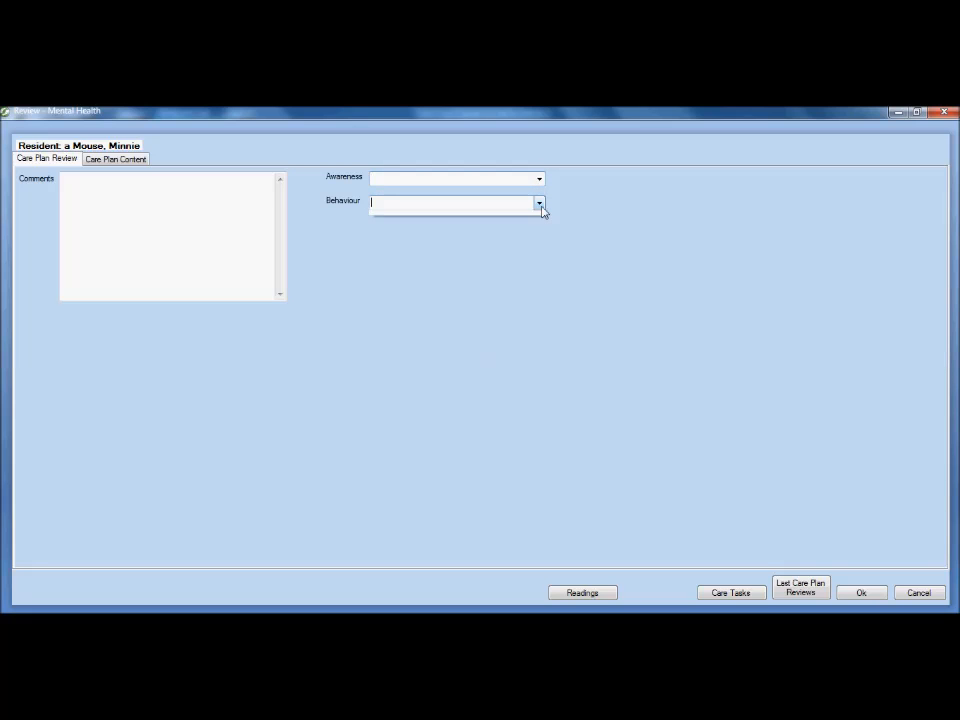
left_click(540, 205)
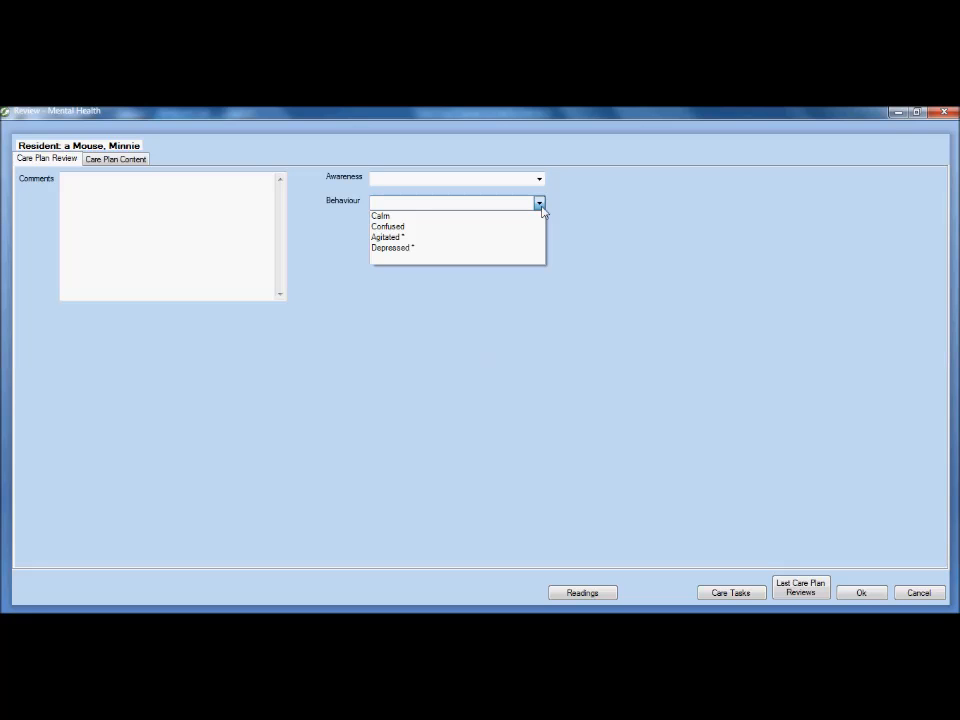
left_click(540, 206)
- Enter the review comment that the resident was a little confused at lunchtime but her mood improved when she became involved in activities, and save it
left_click(212, 184)
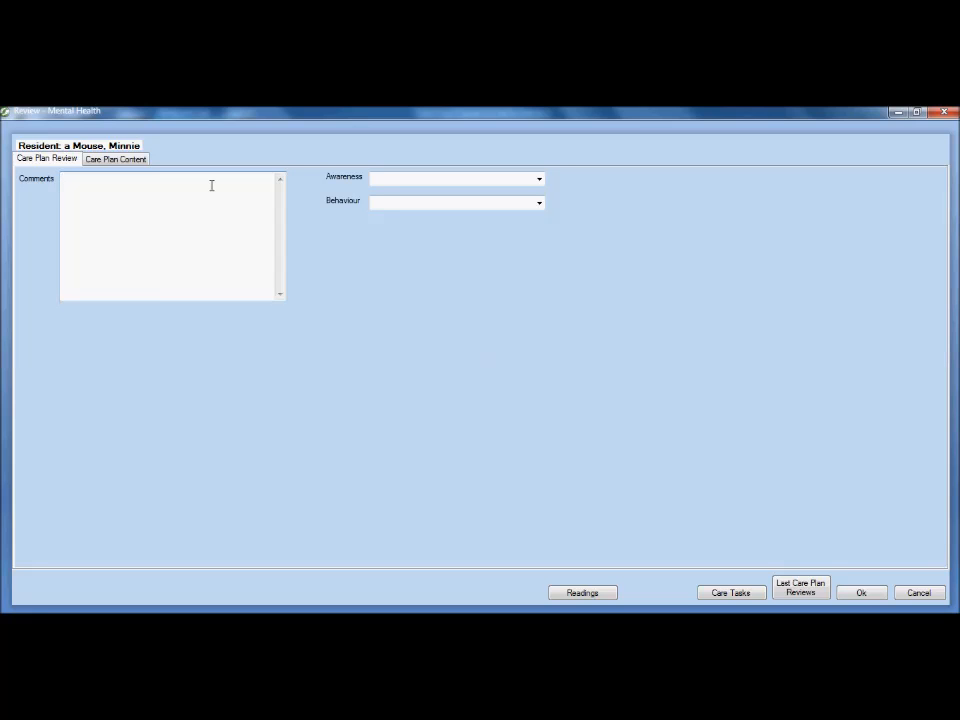
type("Minnie")
key("BackSpace")
key("BackSpace")
type("e")
key("BackSpace")
type("ie was a little confused at lunchtime b")
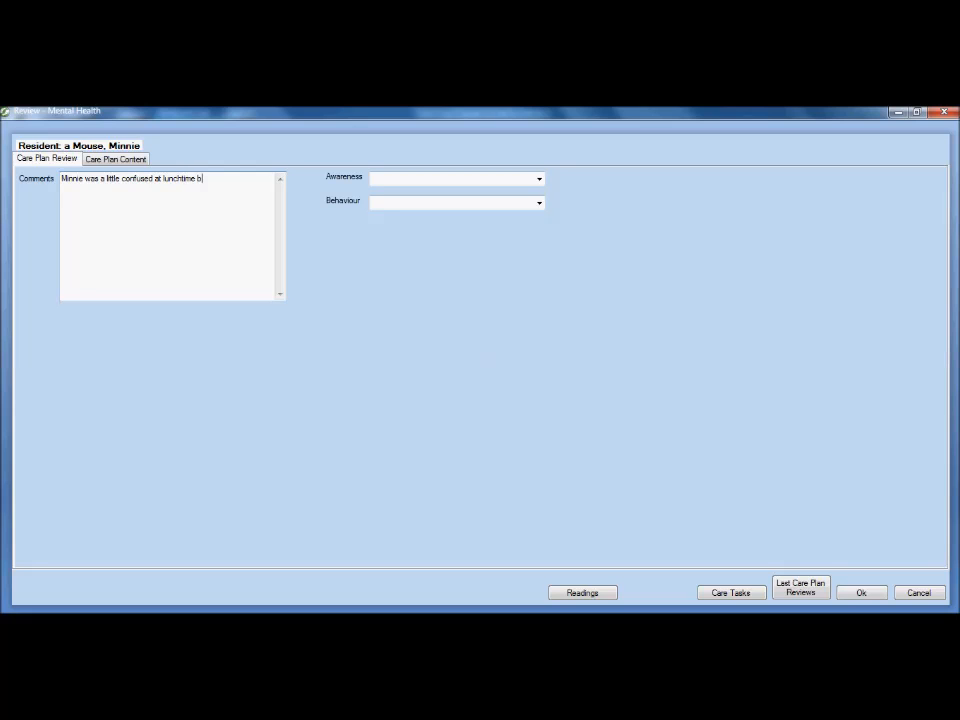
type("ut her mood improved when she b")
type("ec")
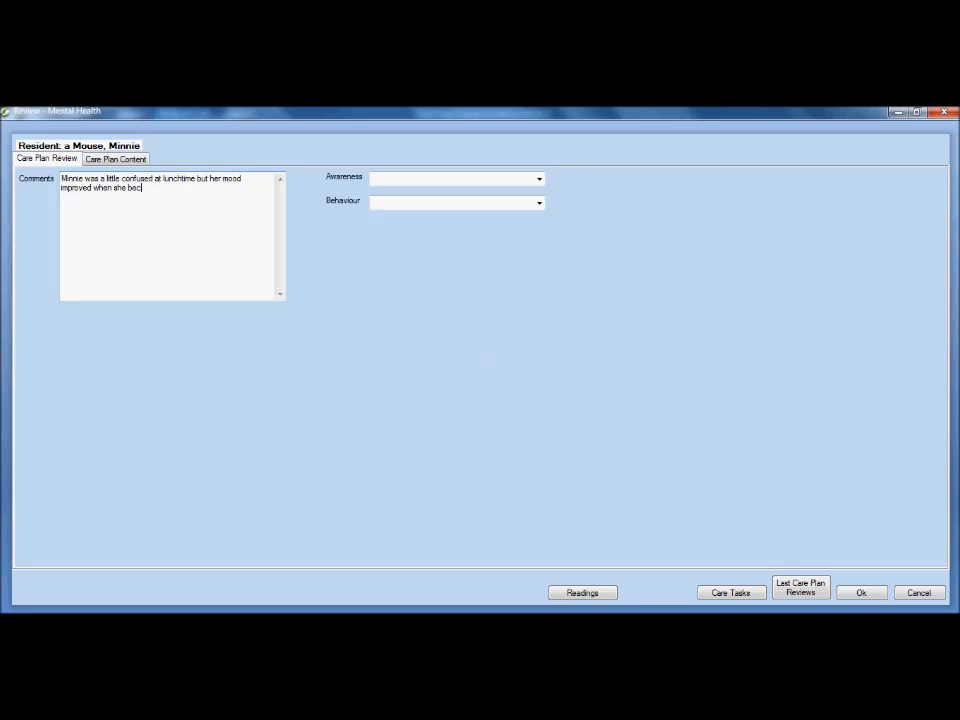
type("ame involved in activities")
left_click(864, 594)
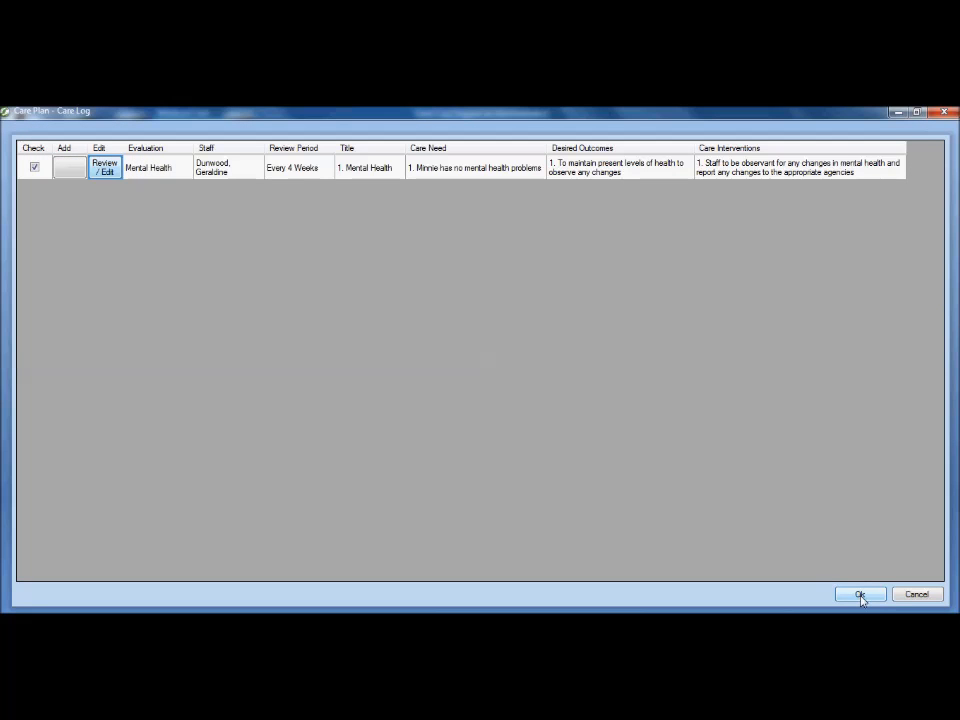
- Accept the checked Mental Health care plan, choosing to complete the alarm's additional care recording now, and submit that Mental Health review
left_click(862, 595)
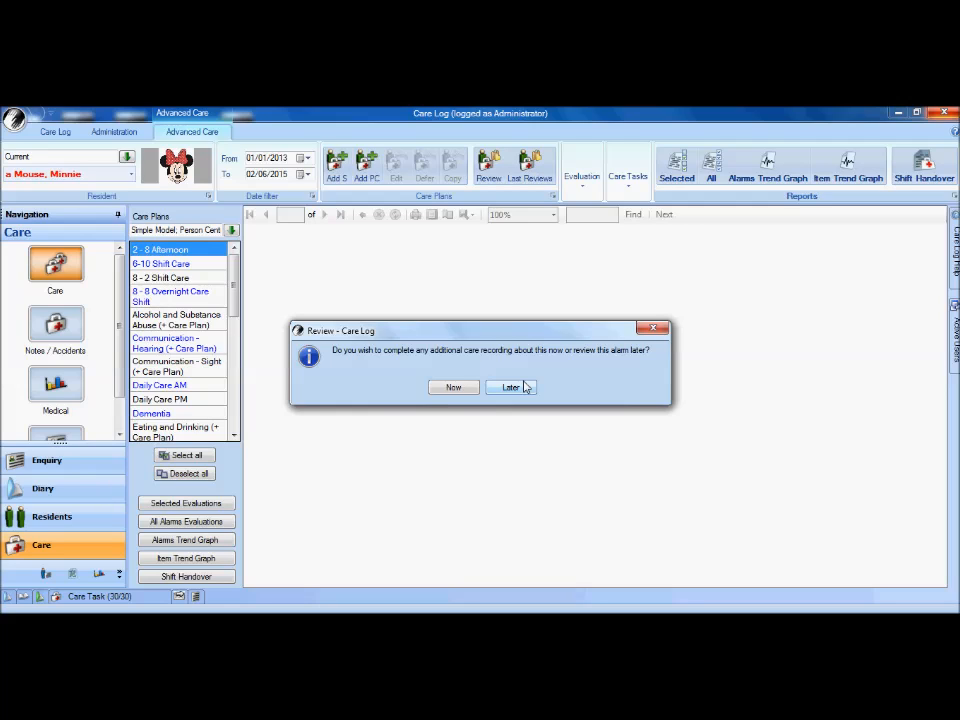
left_click(455, 388)
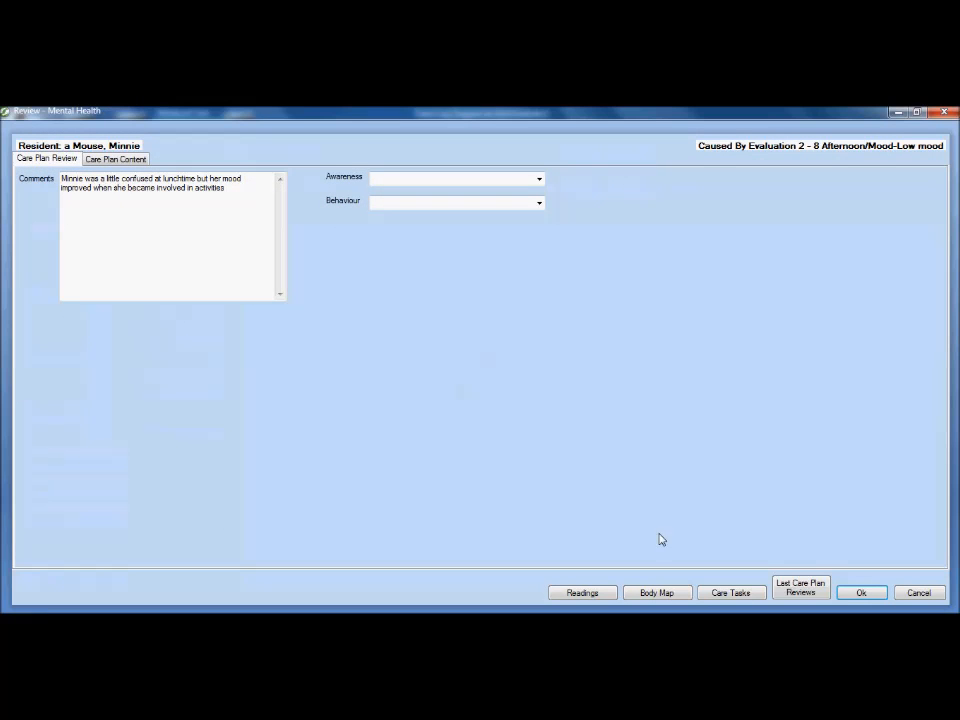
left_click(860, 593)
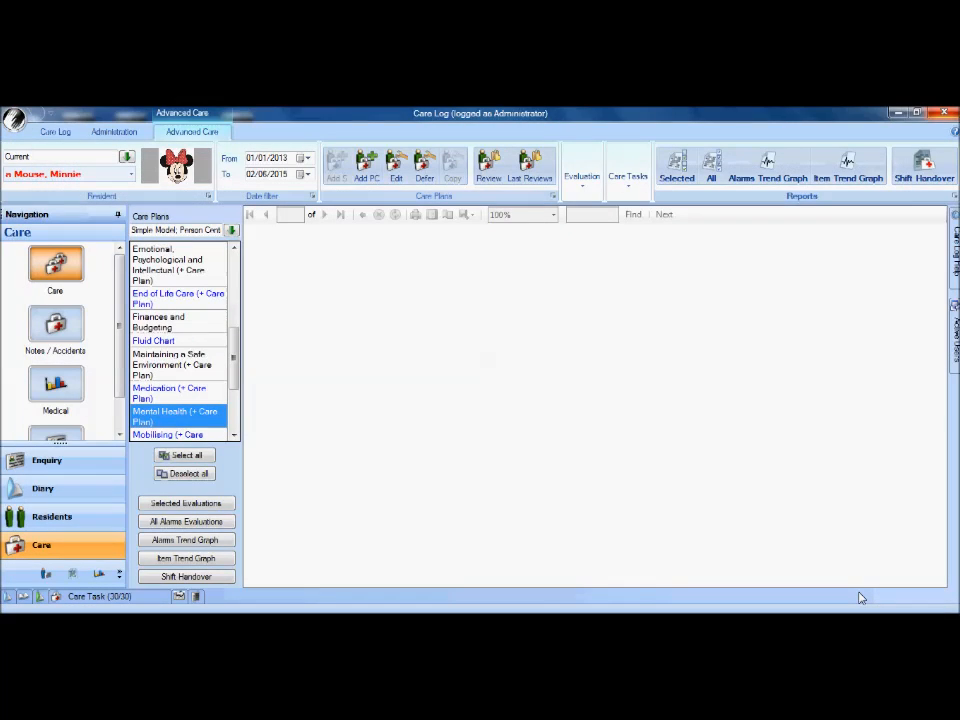